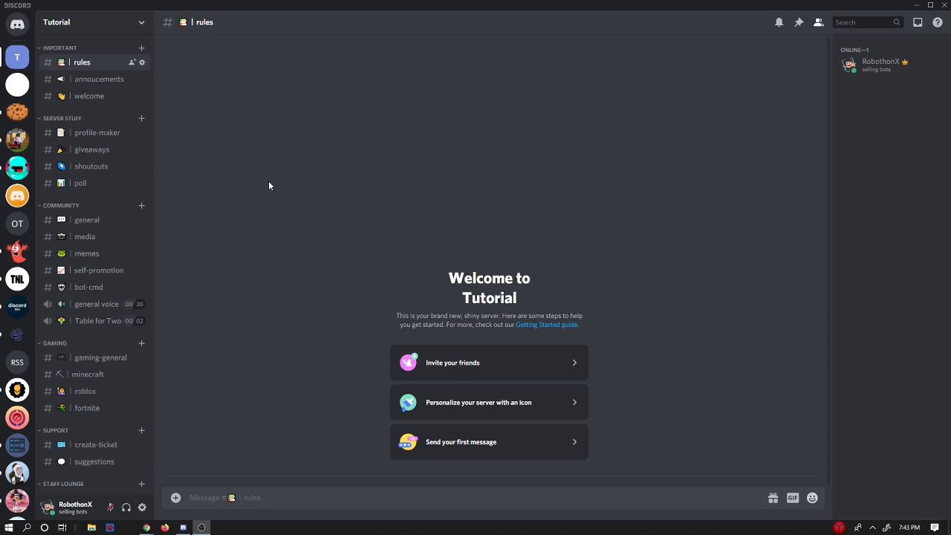
# Switch to Smart's Playground and look at the video-uploads channel's options.
pyautogui.scroll(-1, 96, 260)
pyautogui.scroll(-5, 15, 409)
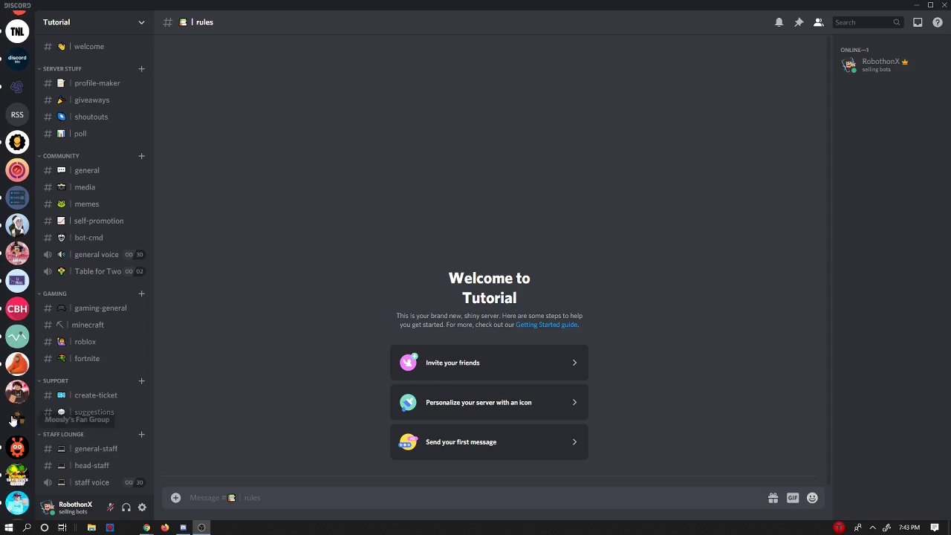
pyautogui.click(17, 391)
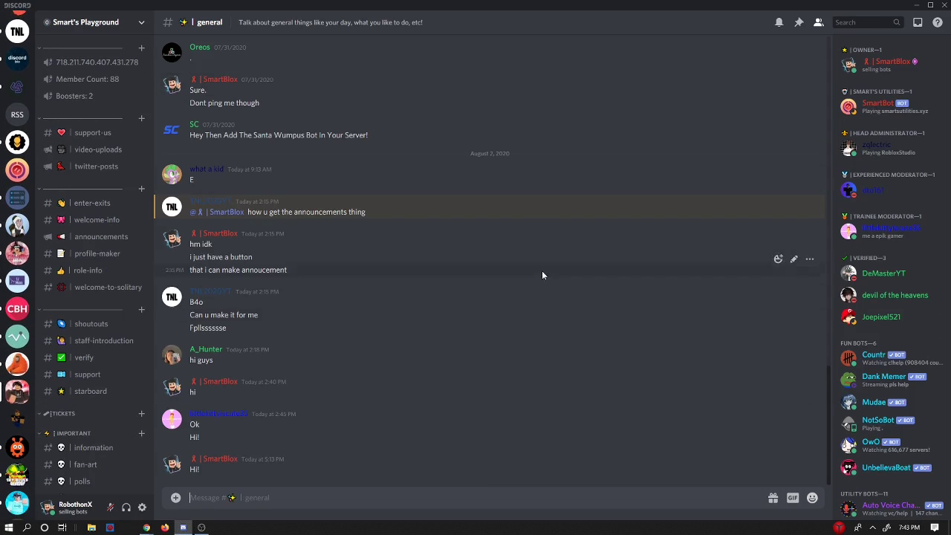
pyautogui.click(80, 150)
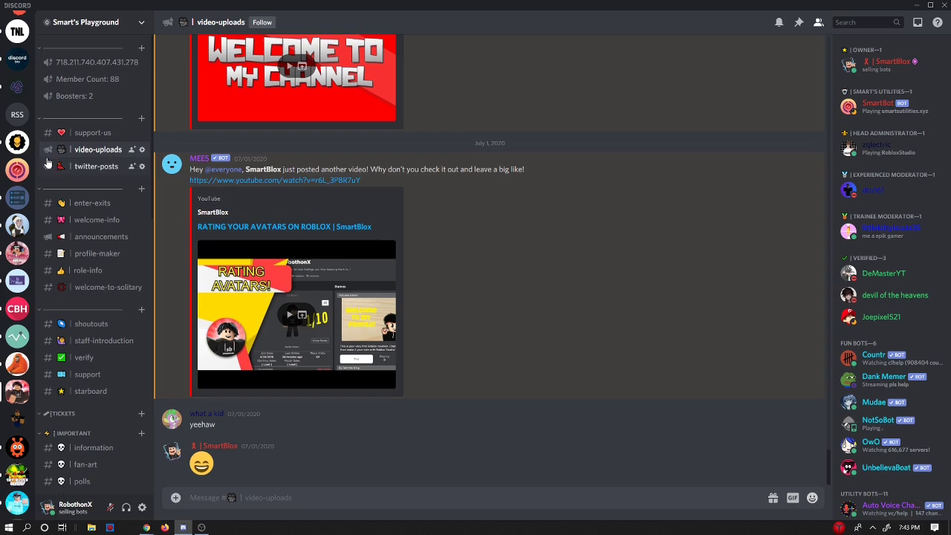
pyautogui.rightClick(93, 156)
pyautogui.press('Escape')
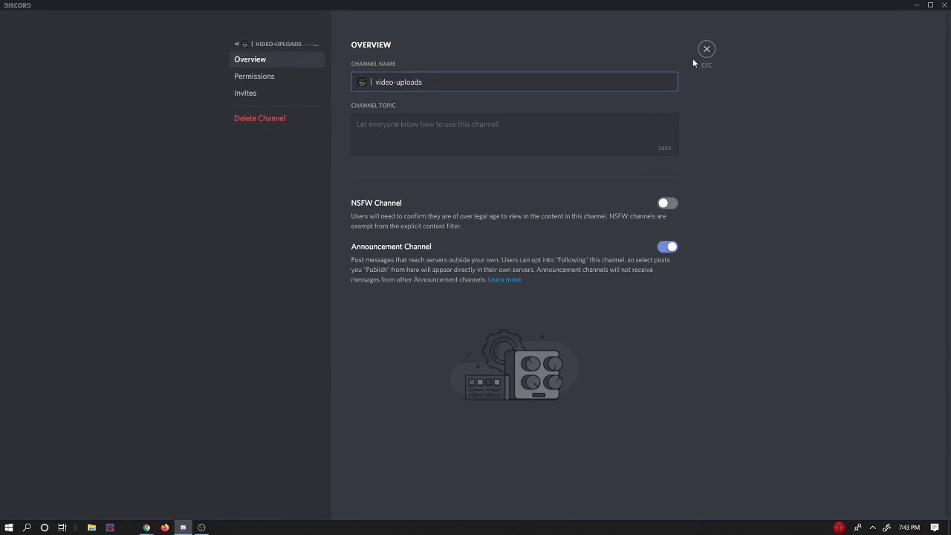
pyautogui.press('Escape')
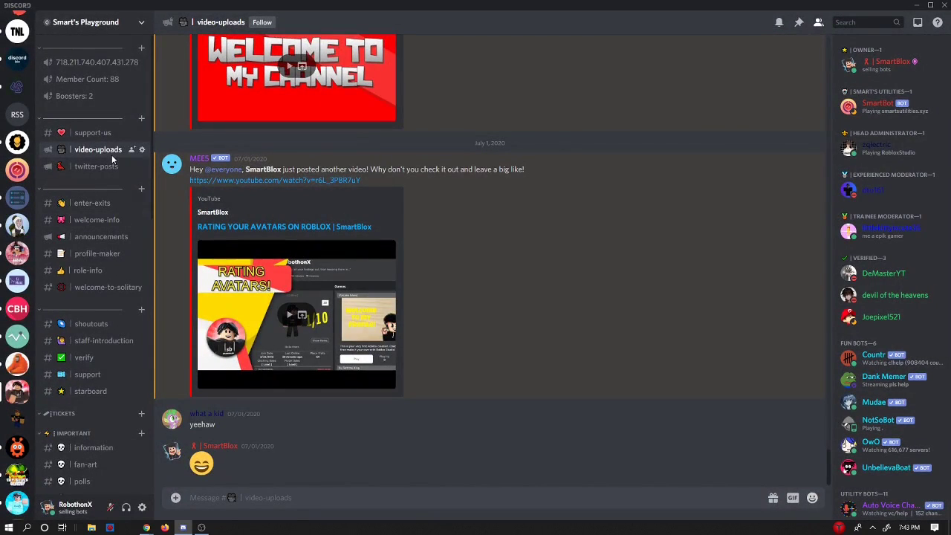
pyautogui.scroll(-1, 89, 357)
pyautogui.scroll(-2, 92, 349)
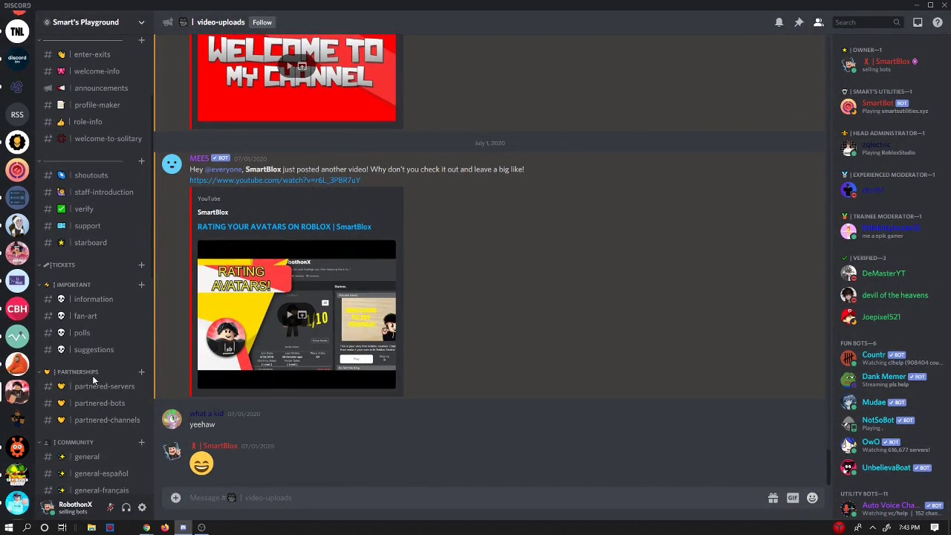
pyautogui.scroll(-1, 94, 416)
pyautogui.scroll(2, 104, 334)
pyautogui.moveTo(110, 138); pyautogui.dragTo(98, 142)
pyautogui.scroll(4, 15, 223)
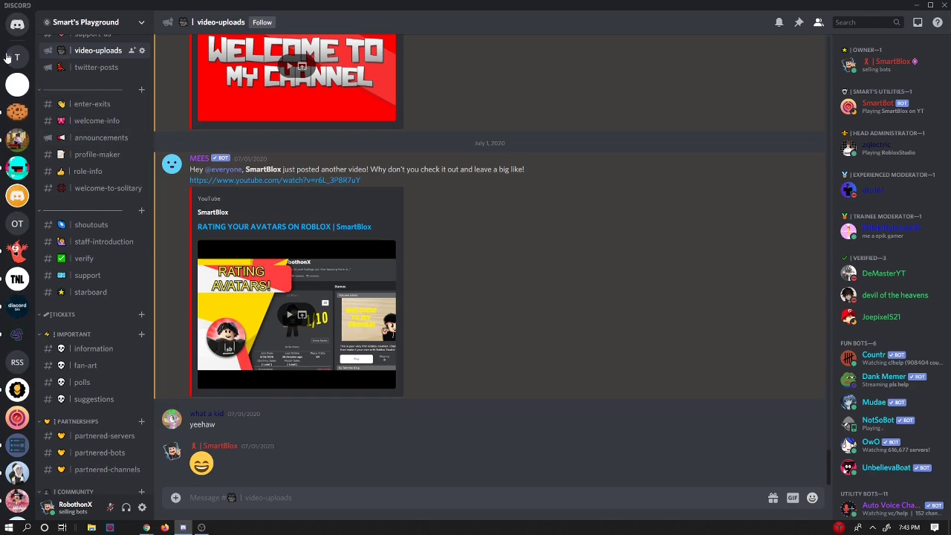
pyautogui.click(15, 57)
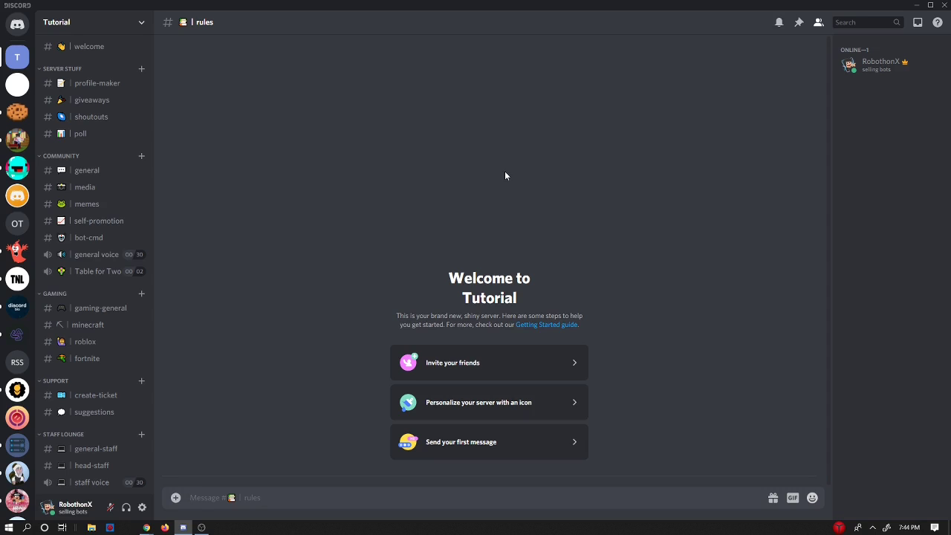
# Scroll the Tutorial channel list to the top and bring up the server's options menu.
pyautogui.scroll(2, 89, 142)
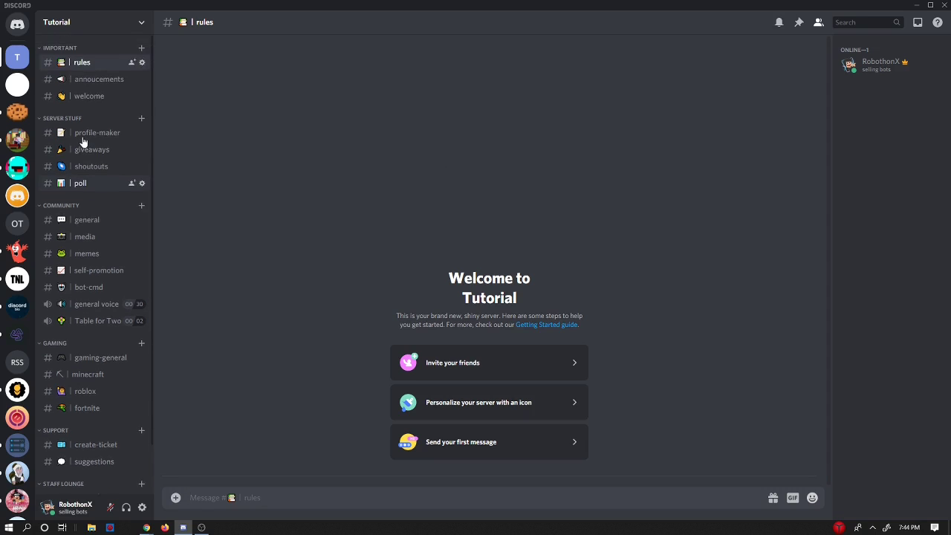
pyautogui.scroll(-2, 90, 154)
pyautogui.scroll(2, 87, 312)
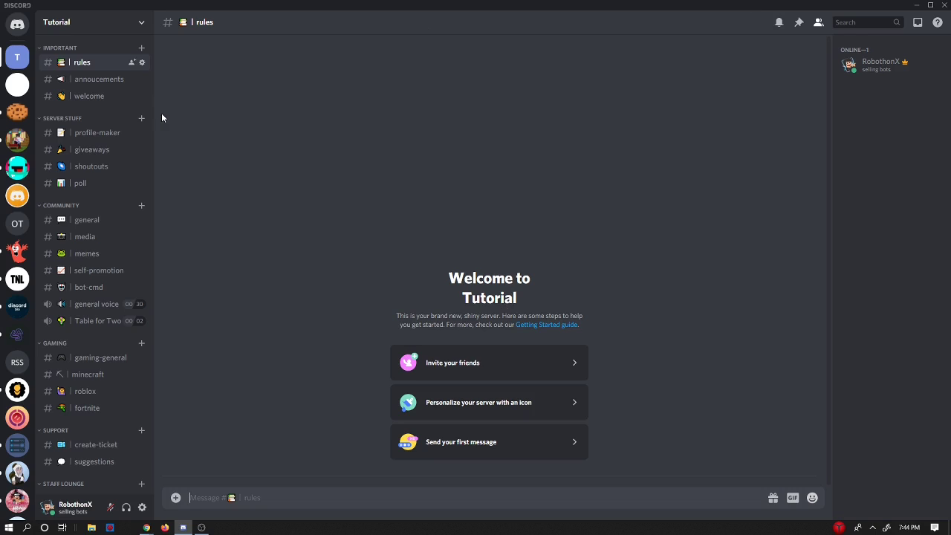
pyautogui.click(139, 33)
pyautogui.click(257, 70)
# Open Tutorial's Server Settings, cancel the Delete Server prompt, and close settings.
pyautogui.click(139, 23)
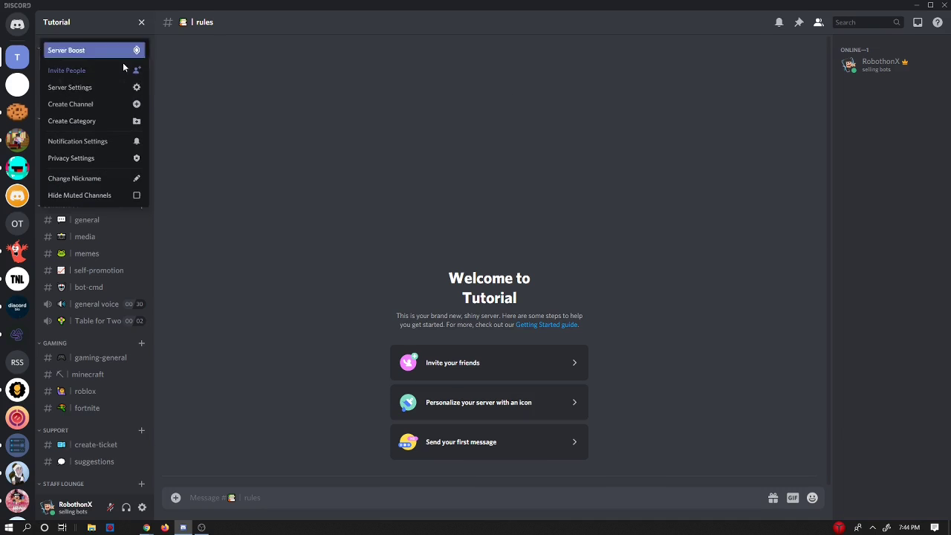
pyautogui.click(94, 87)
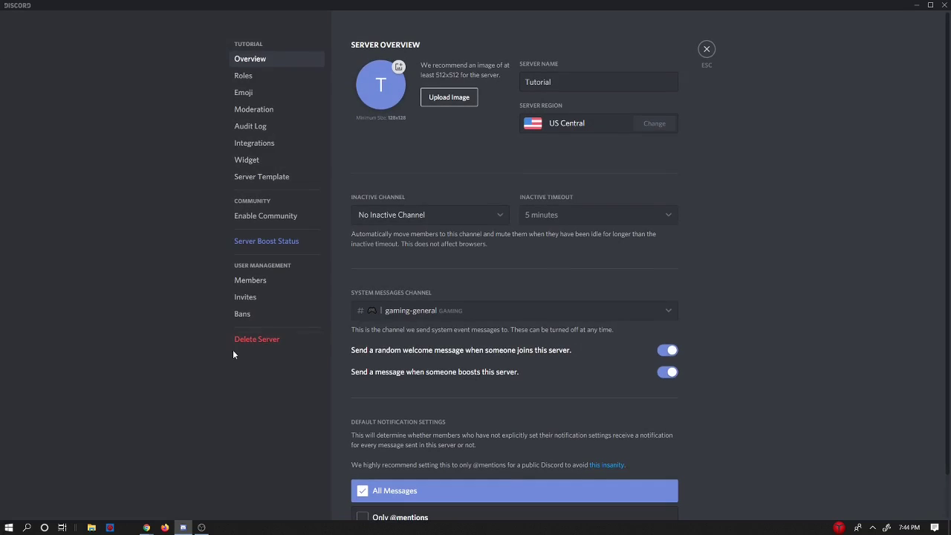
pyautogui.click(256, 341)
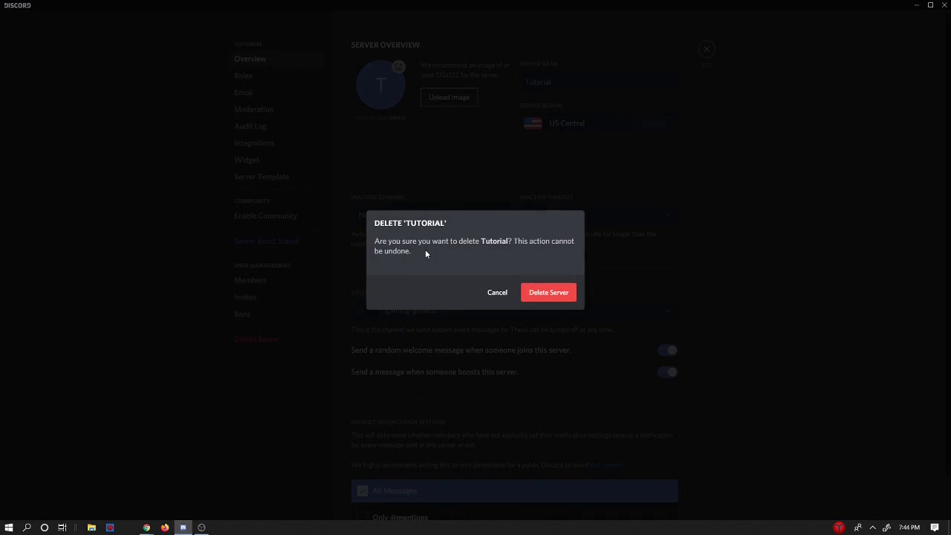
pyautogui.click(497, 292)
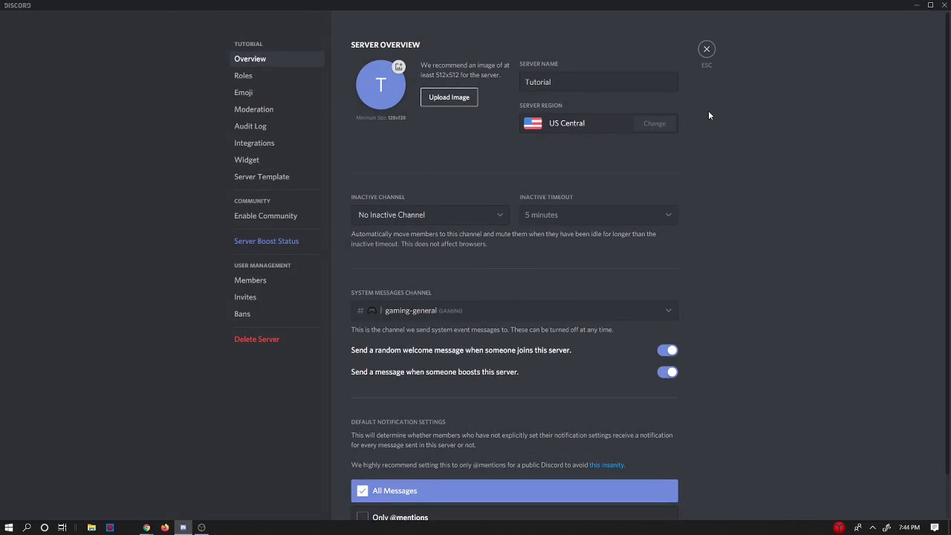
pyautogui.click(712, 50)
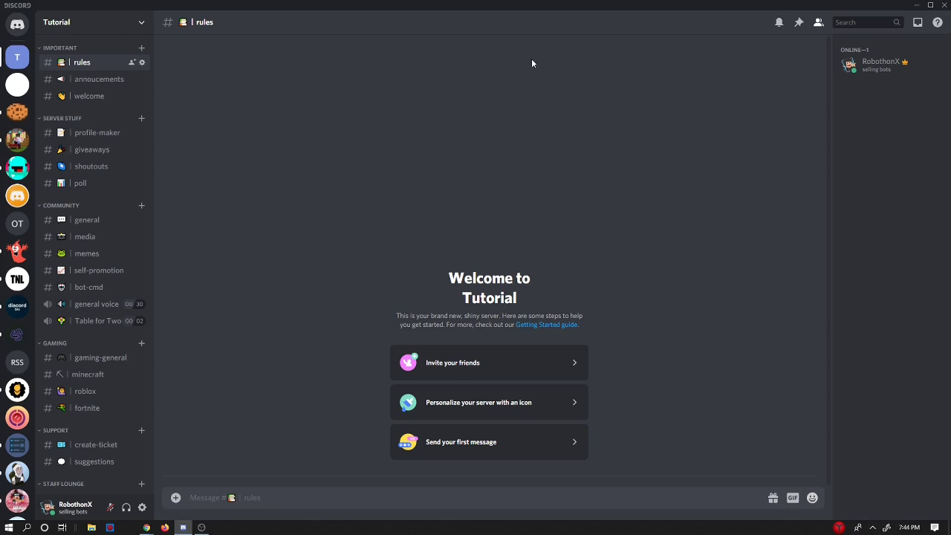
# Open Tutorial's Server Settings and go to the Enable Community page.
pyautogui.click(129, 21)
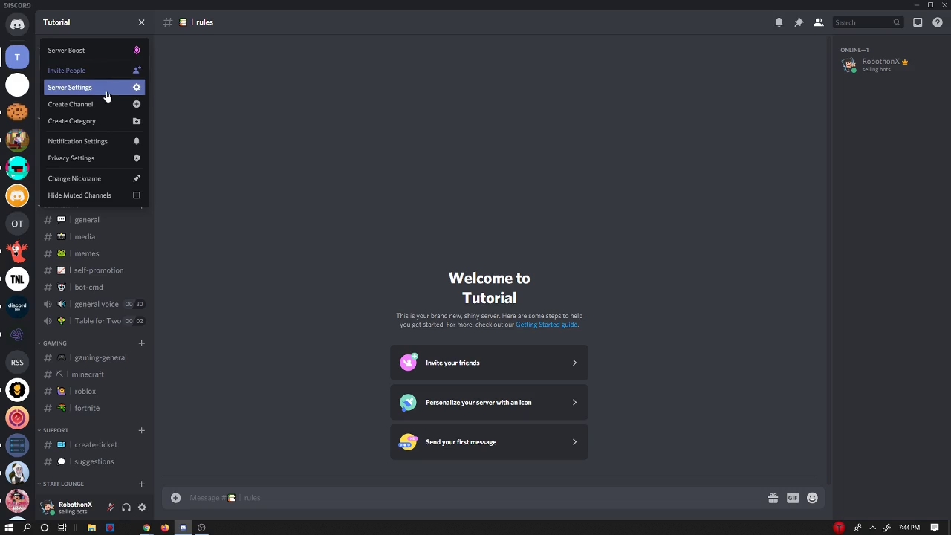
pyautogui.click(440, 125)
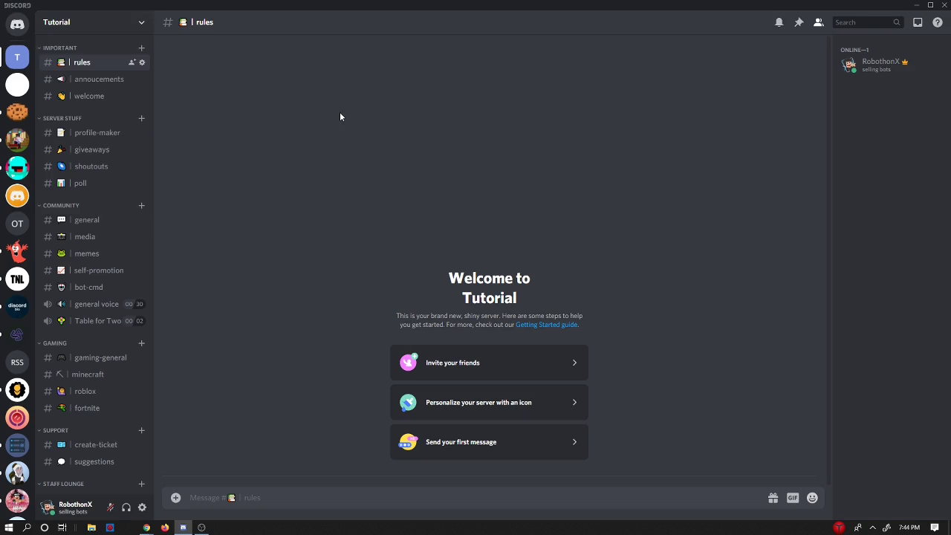
pyautogui.click(131, 30)
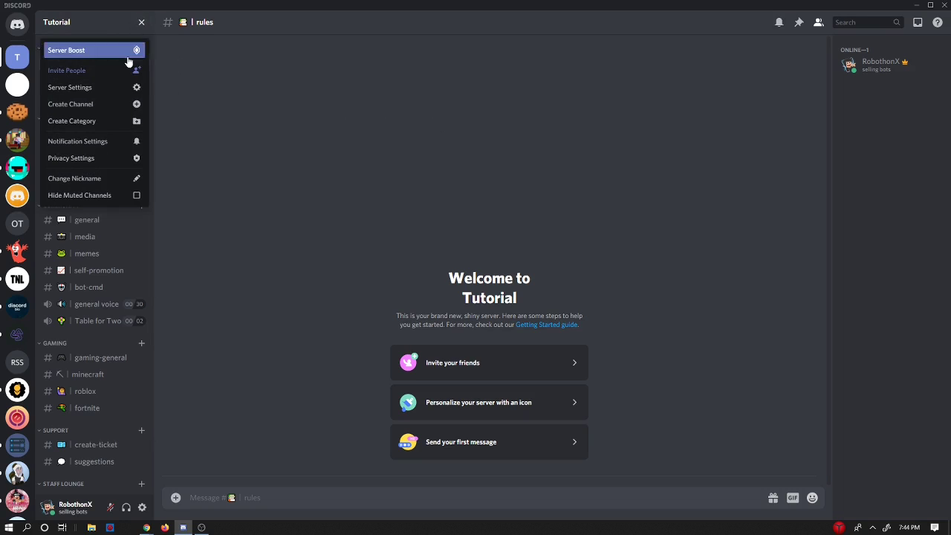
pyautogui.click(113, 89)
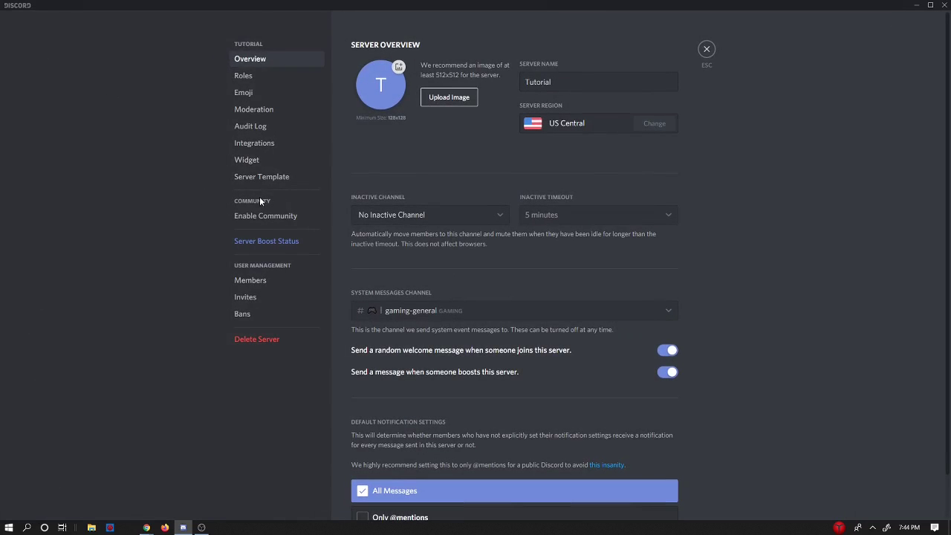
pyautogui.click(243, 219)
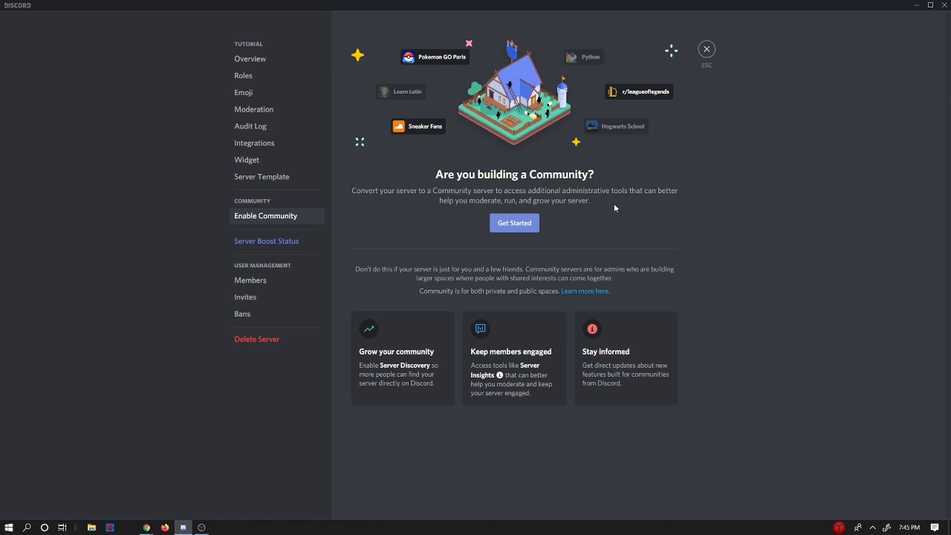
# Start Community setup with verified email required and media scanning for all members.
pyautogui.click(529, 226)
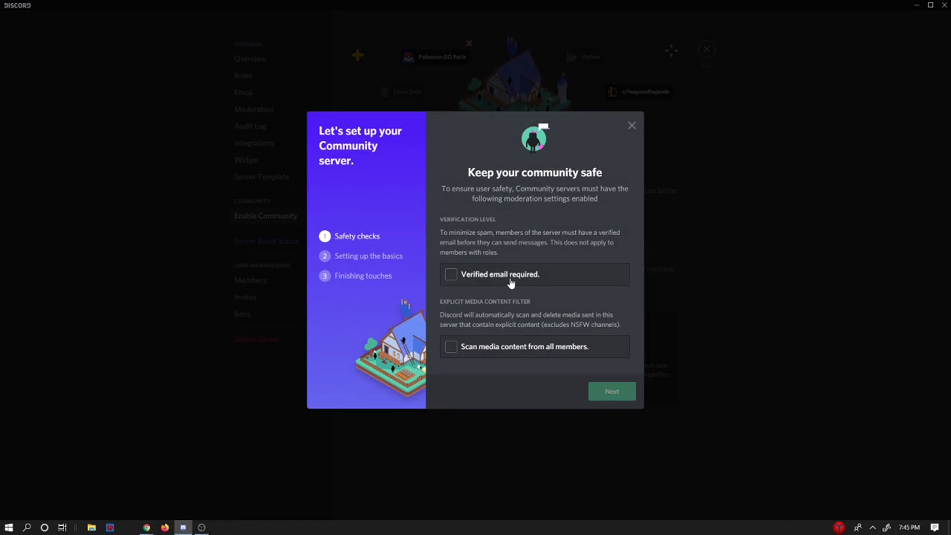
pyautogui.click(453, 272)
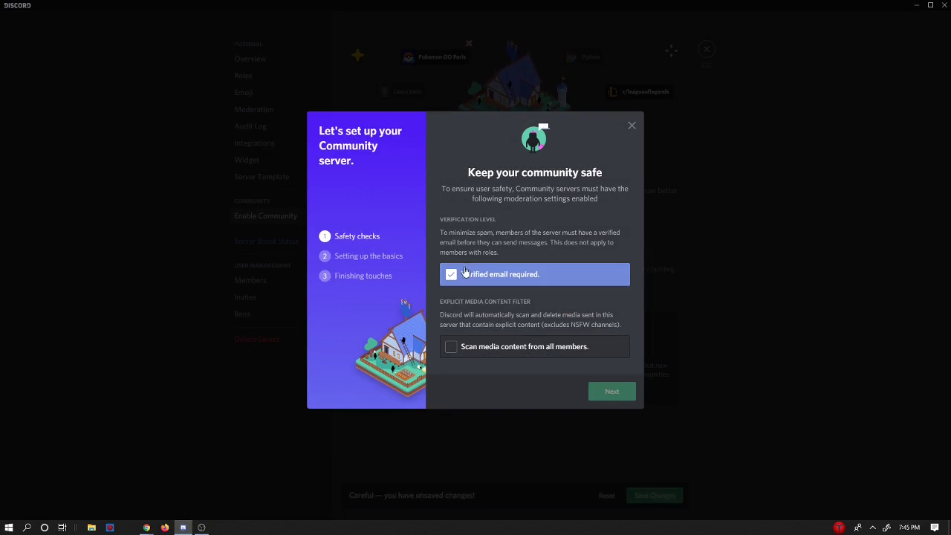
pyautogui.click(477, 354)
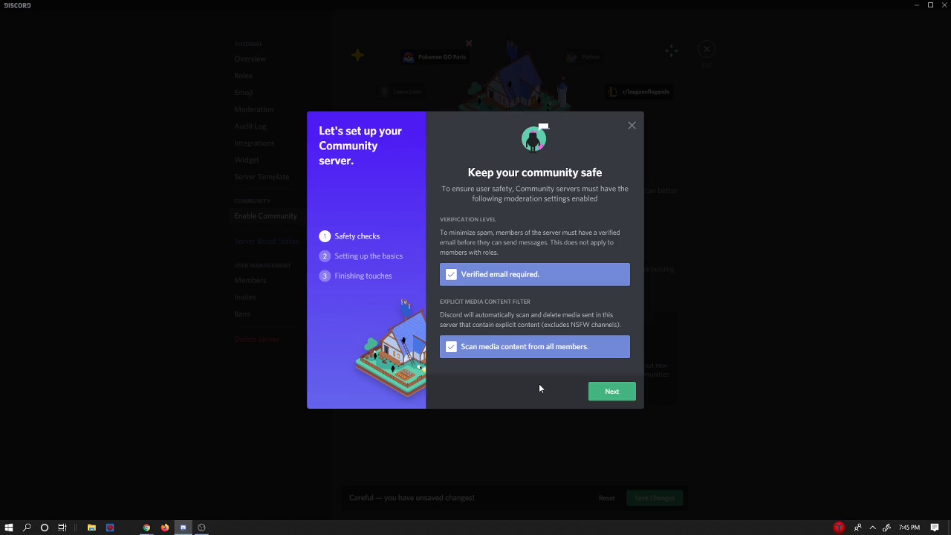
pyautogui.click(610, 394)
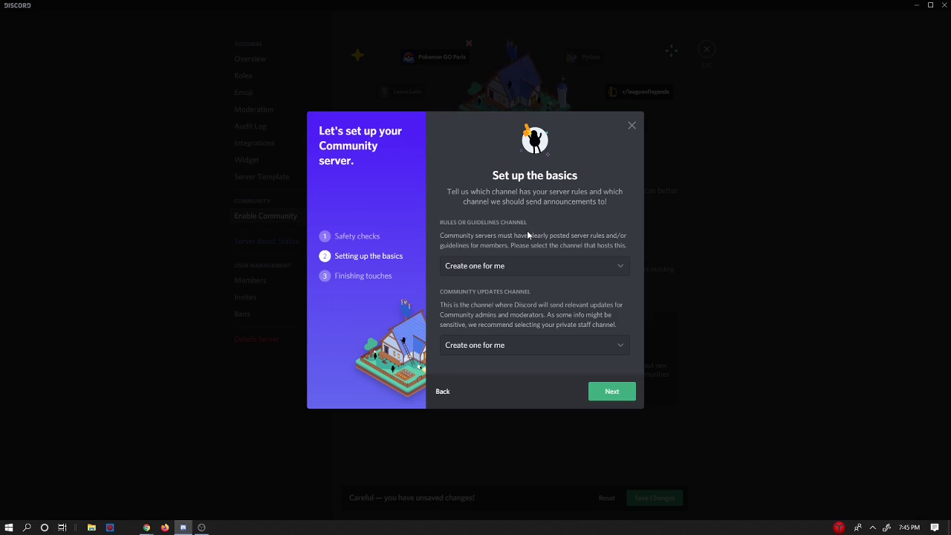
# Choose #rules as the rules channel and browse the Community Updates channel list.
pyautogui.click(516, 265)
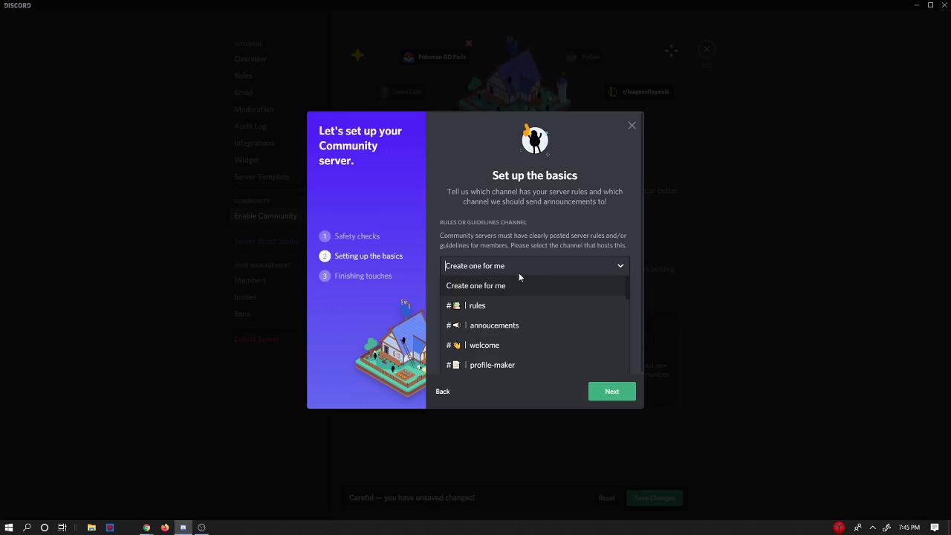
pyautogui.click(527, 310)
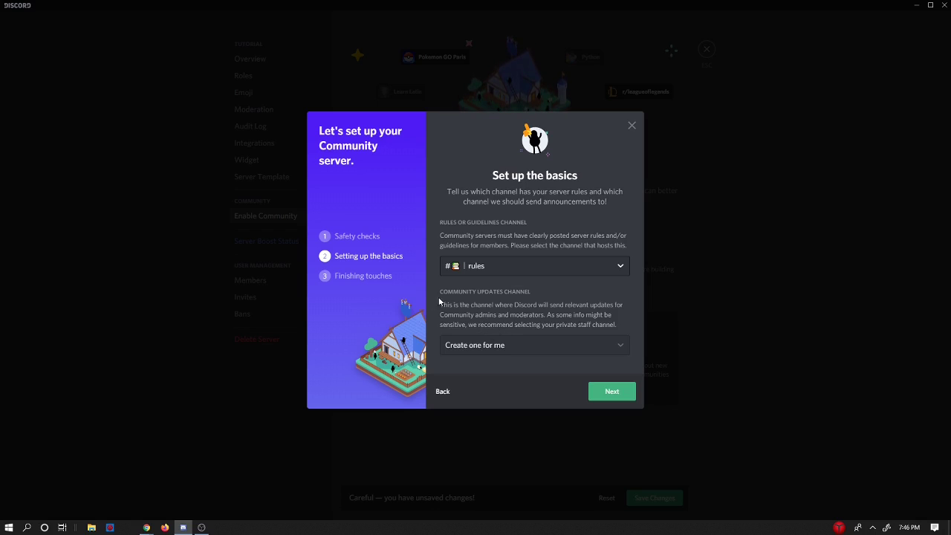
pyautogui.click(512, 346)
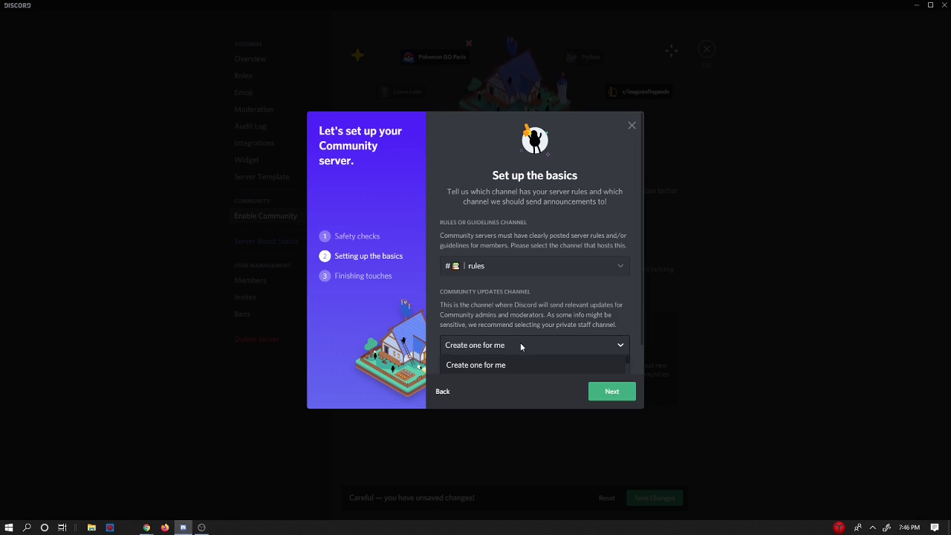
pyautogui.scroll(-3, 507, 362)
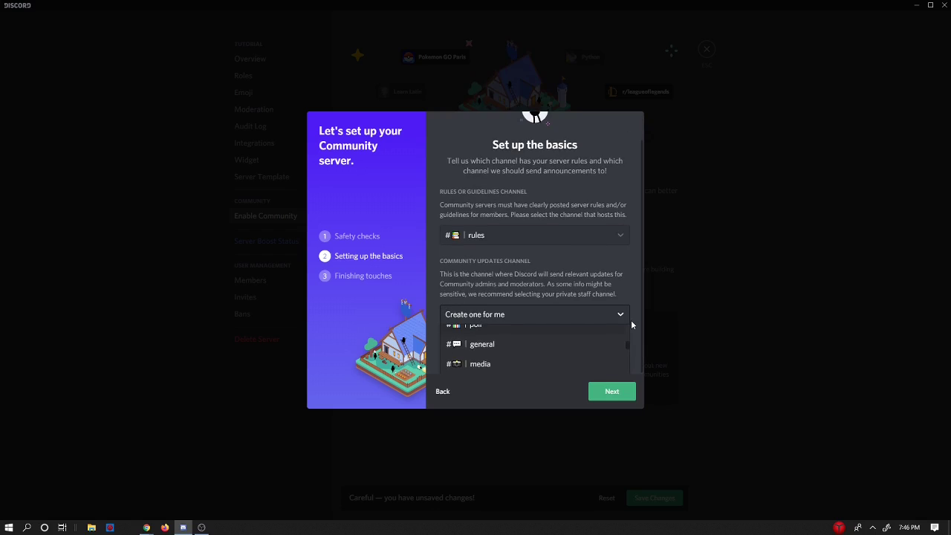
pyautogui.scroll(-2, 550, 350)
pyautogui.scroll(-2, 548, 351)
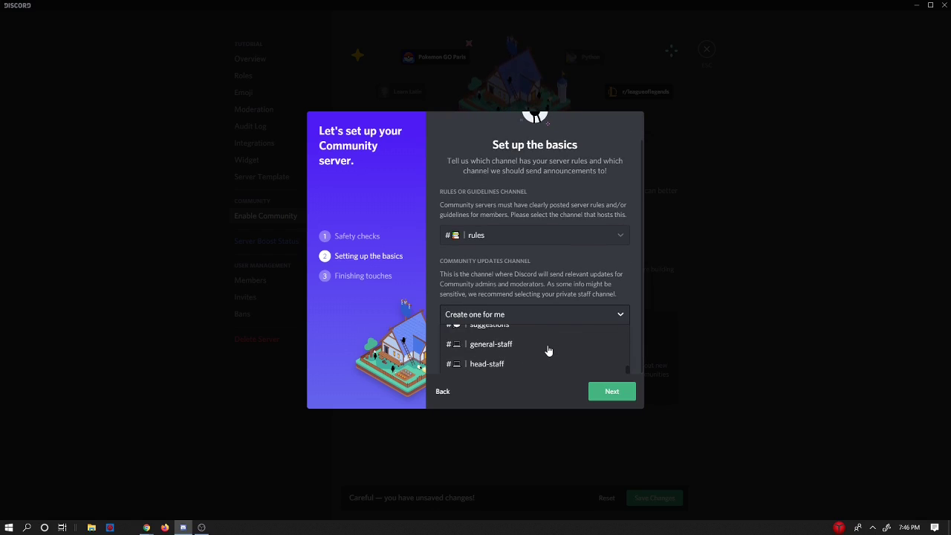
pyautogui.scroll(2, 548, 350)
pyautogui.scroll(-2, 548, 350)
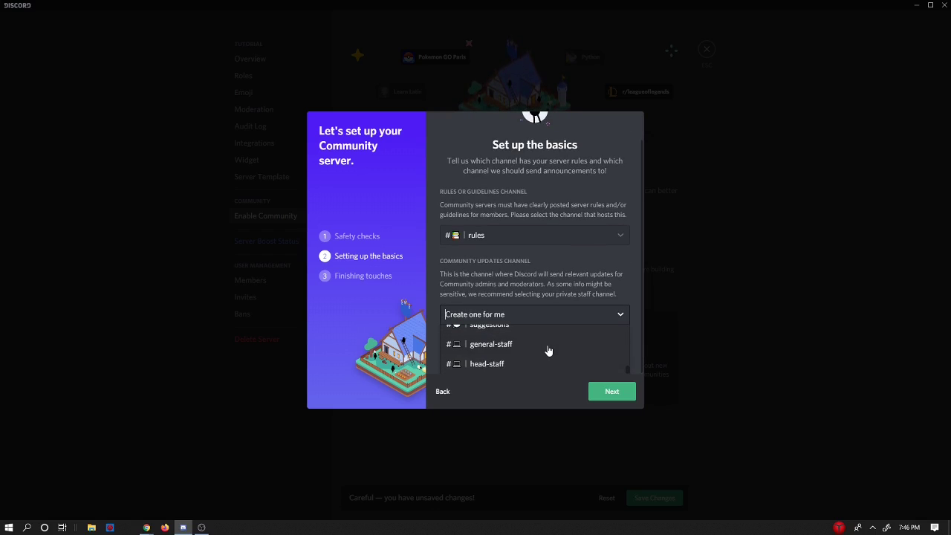
pyautogui.click(493, 347)
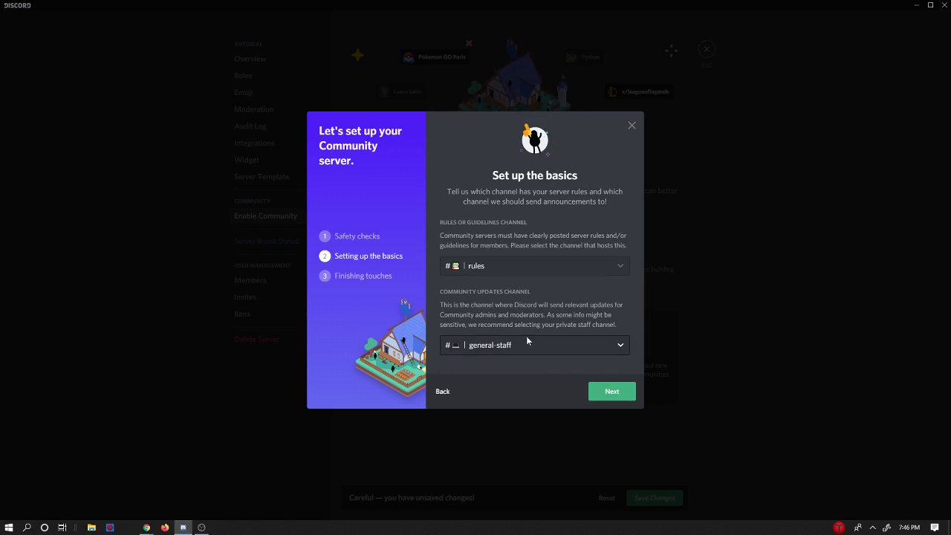
pyautogui.click(609, 395)
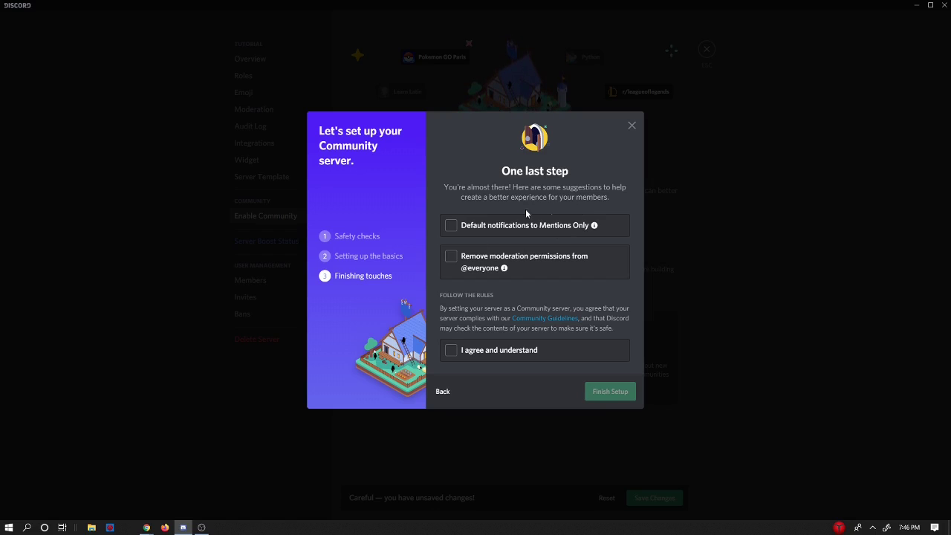
pyautogui.click(550, 236)
pyautogui.click(548, 263)
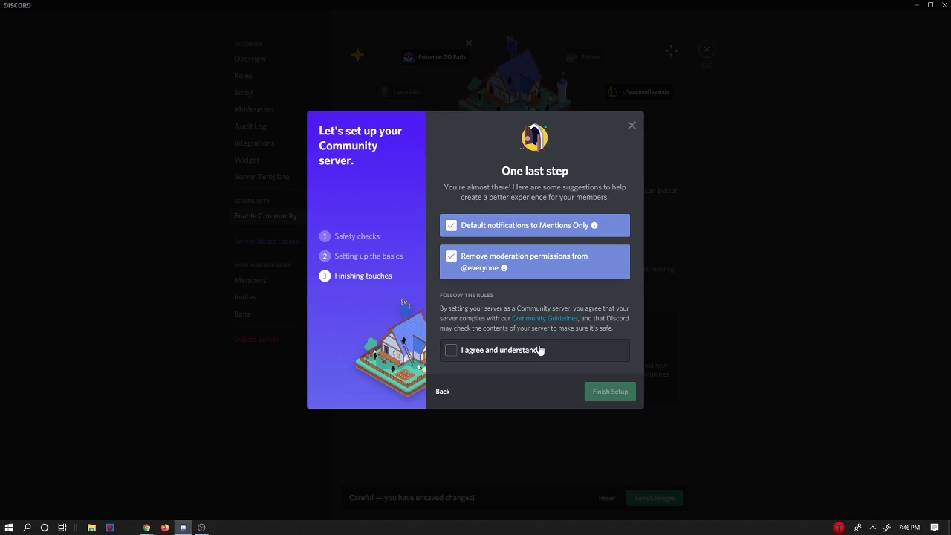
pyautogui.click(540, 352)
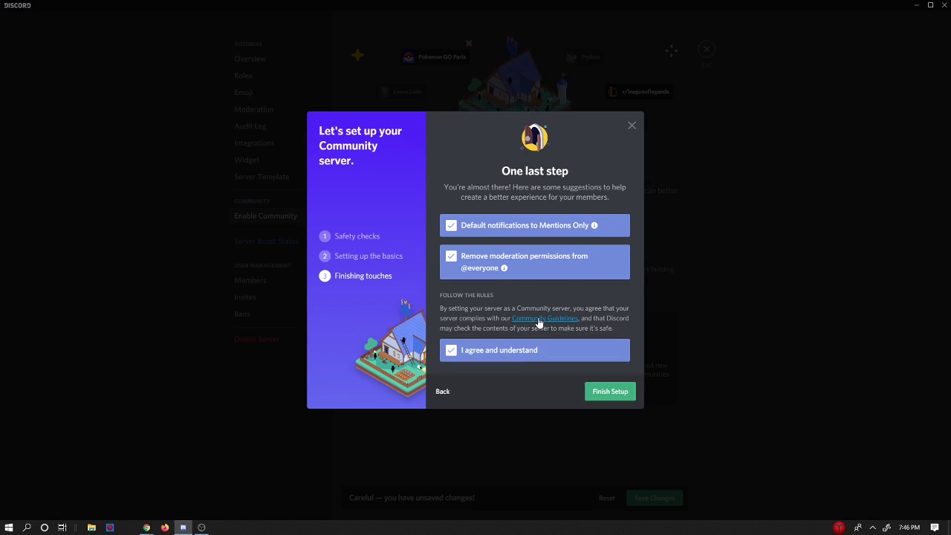
pyautogui.click(588, 394)
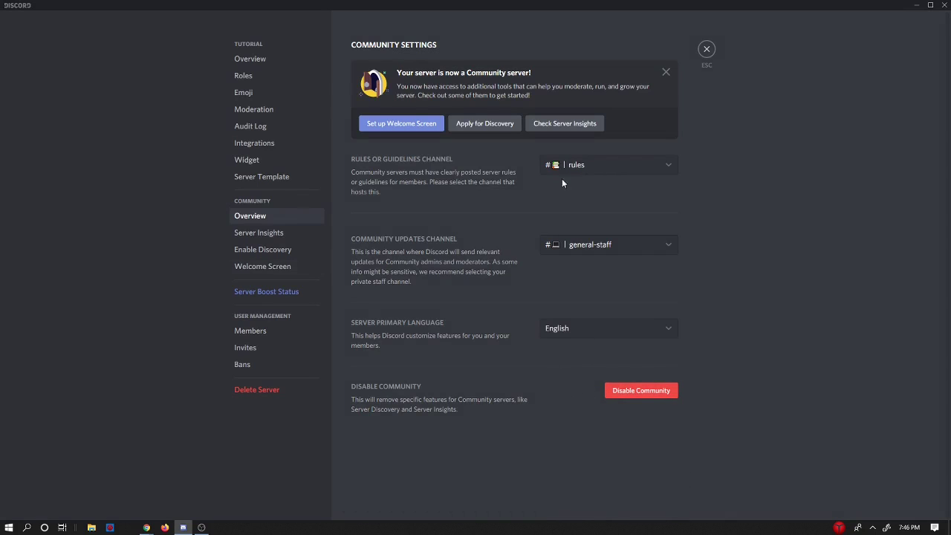
# Close server settings and open the profile-maker channel.
pyautogui.click(706, 49)
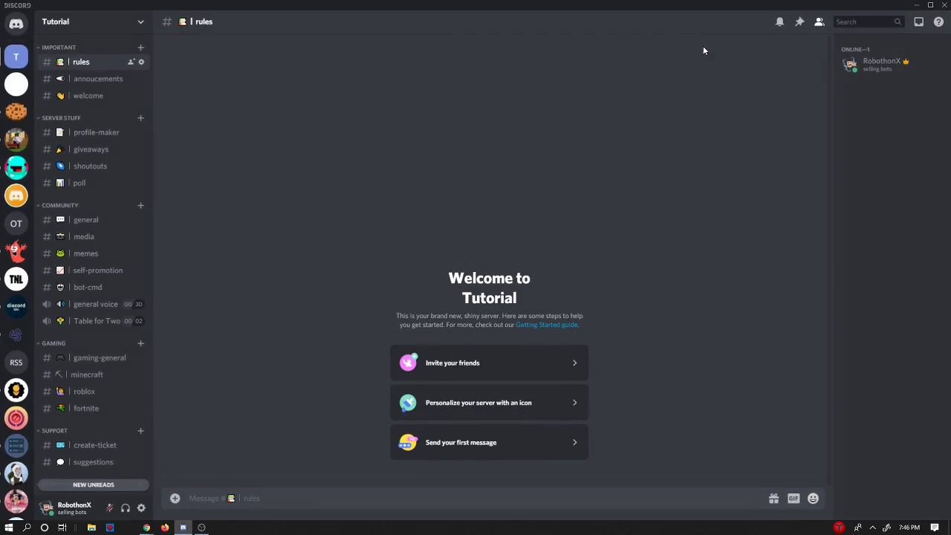
pyautogui.rightClick(96, 133)
pyautogui.click(95, 133)
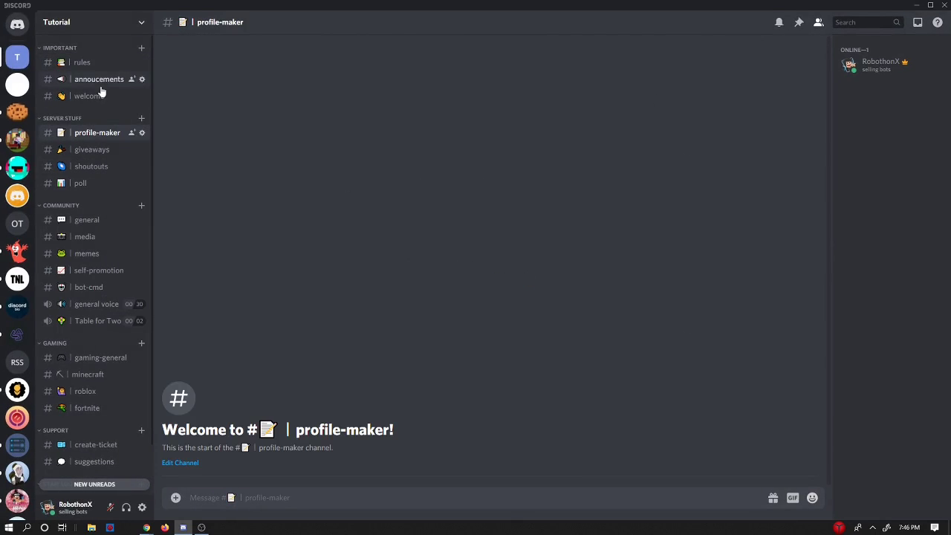
# Turn on Announcement Channel in the annoucements channel's settings and save.
pyautogui.rightClick(97, 95)
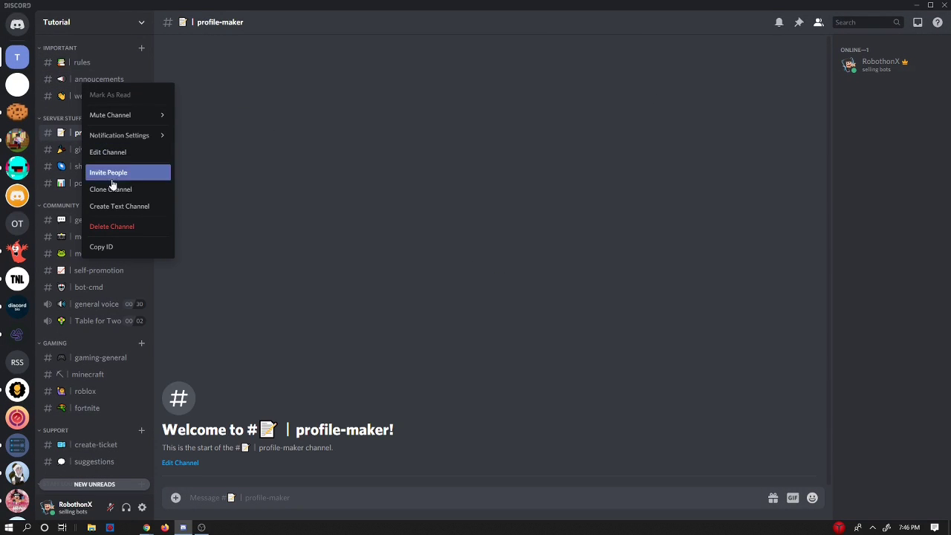
pyautogui.click(119, 152)
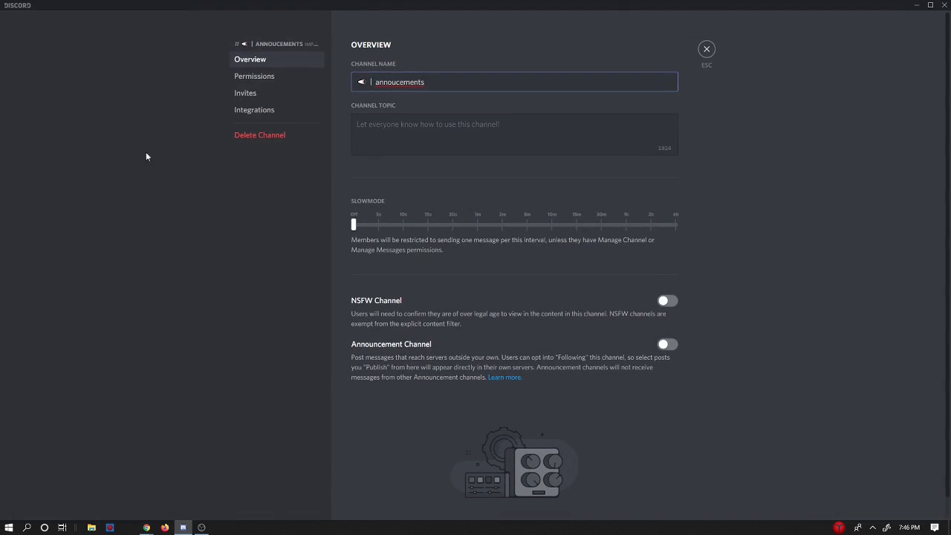
pyautogui.click(250, 78)
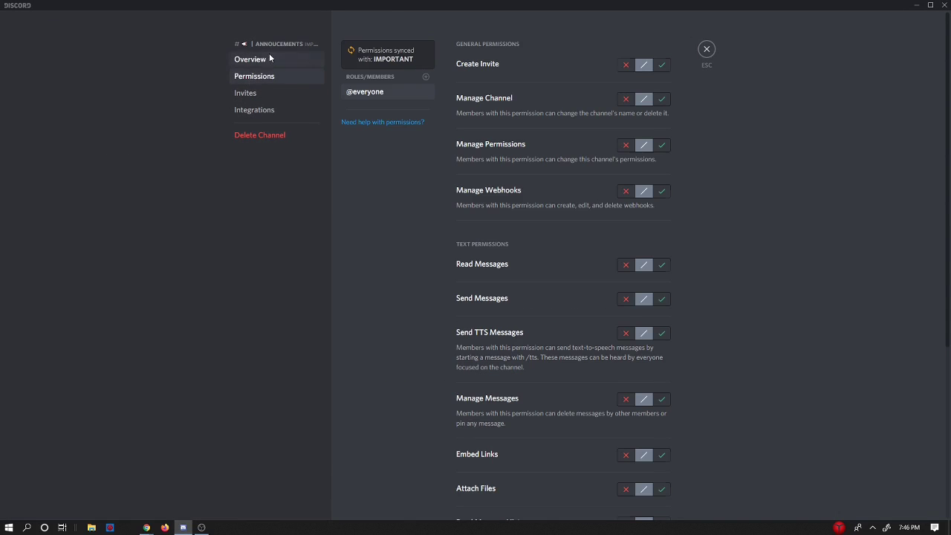
pyautogui.click(262, 58)
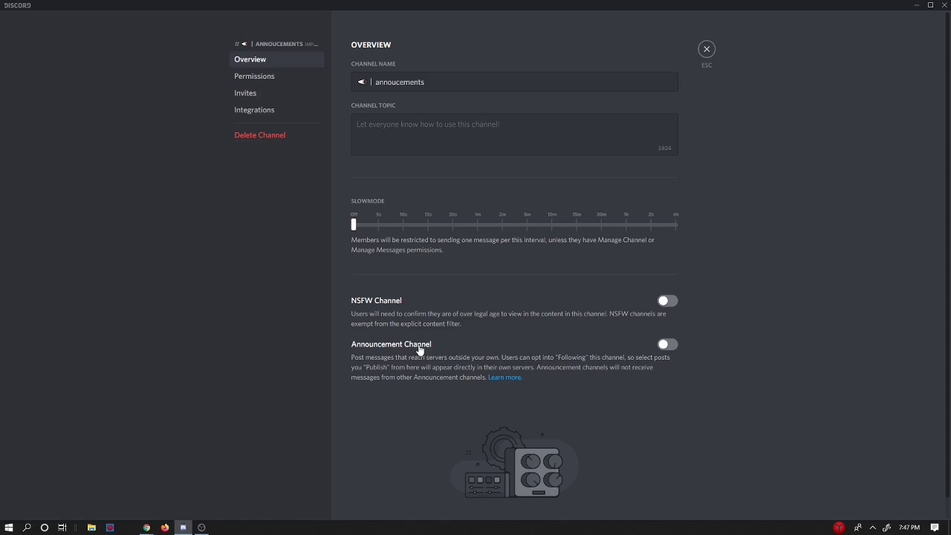
pyautogui.click(664, 344)
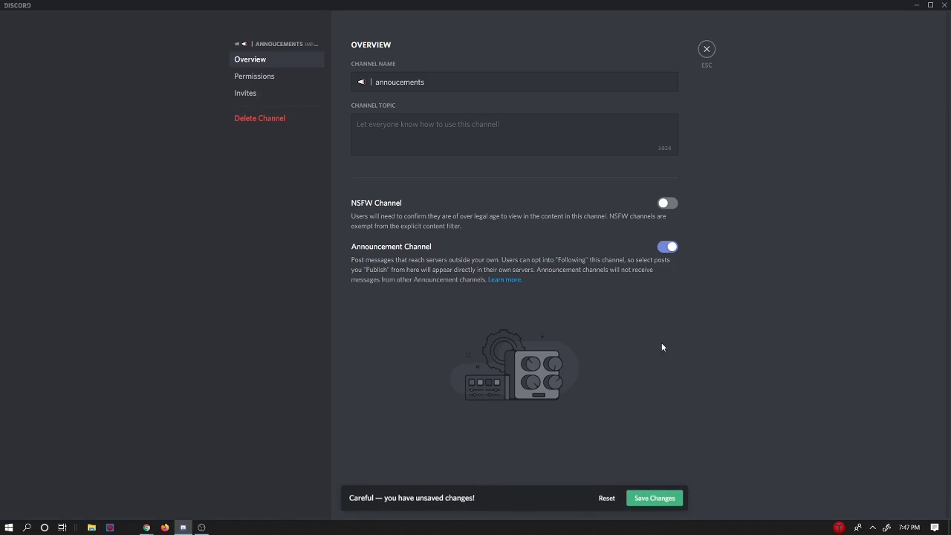
pyautogui.click(655, 499)
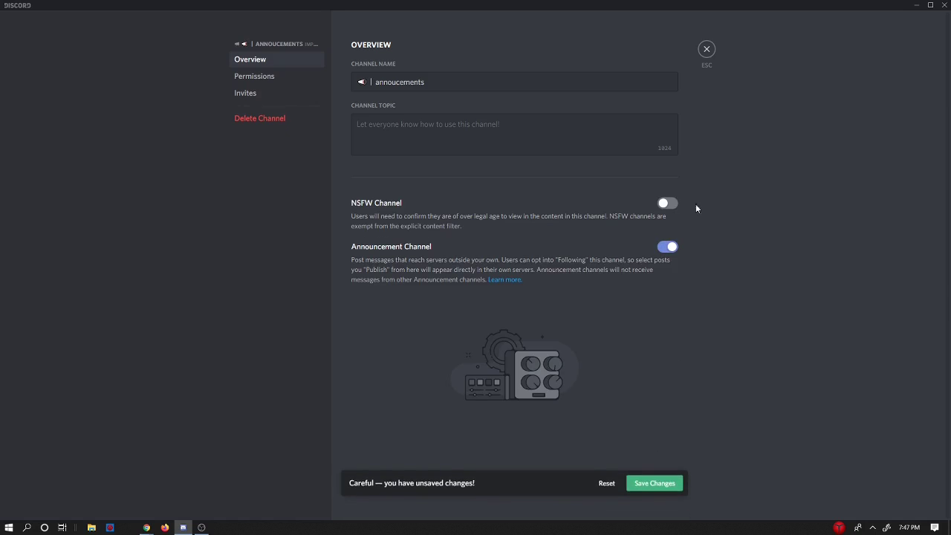
pyautogui.click(706, 47)
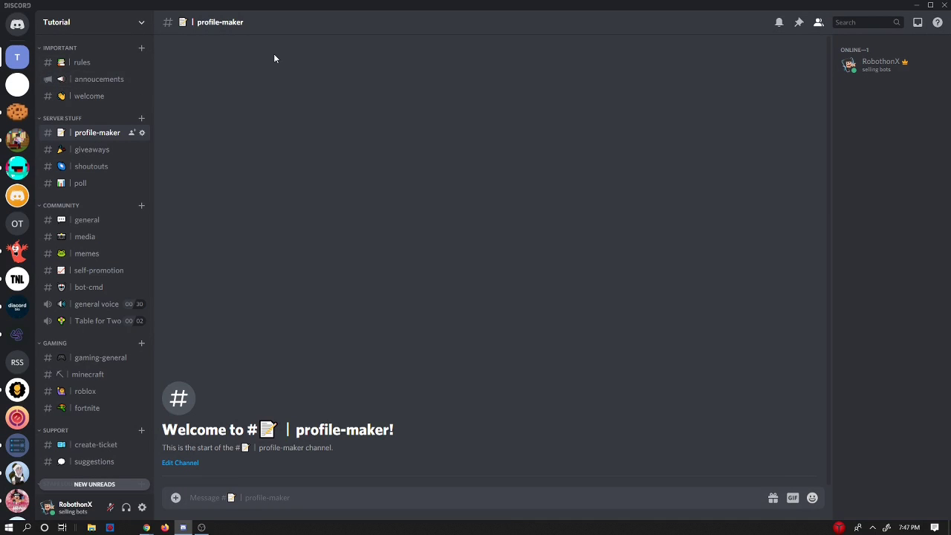
# Look at the Tutorial server's Welcome Screen settings, then close settings.
pyautogui.click(114, 17)
pyautogui.click(75, 90)
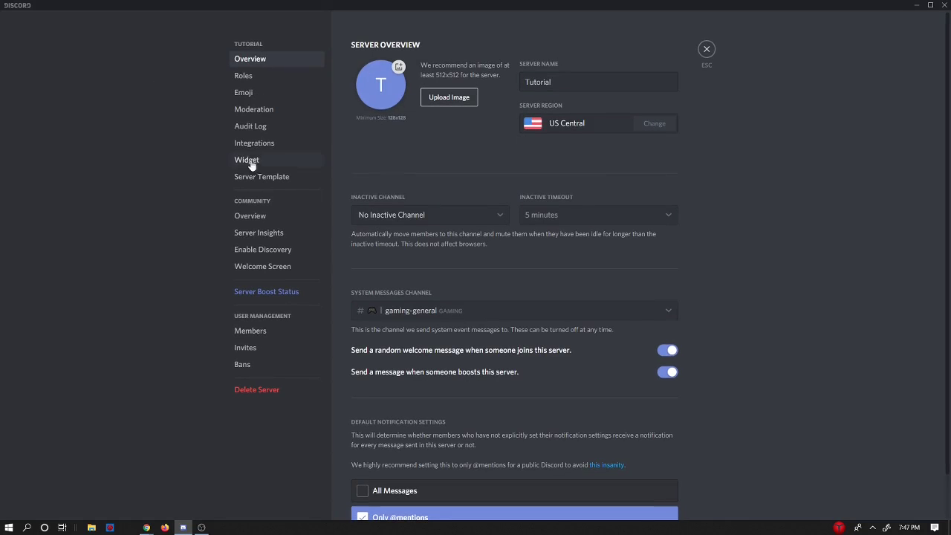
pyautogui.click(238, 272)
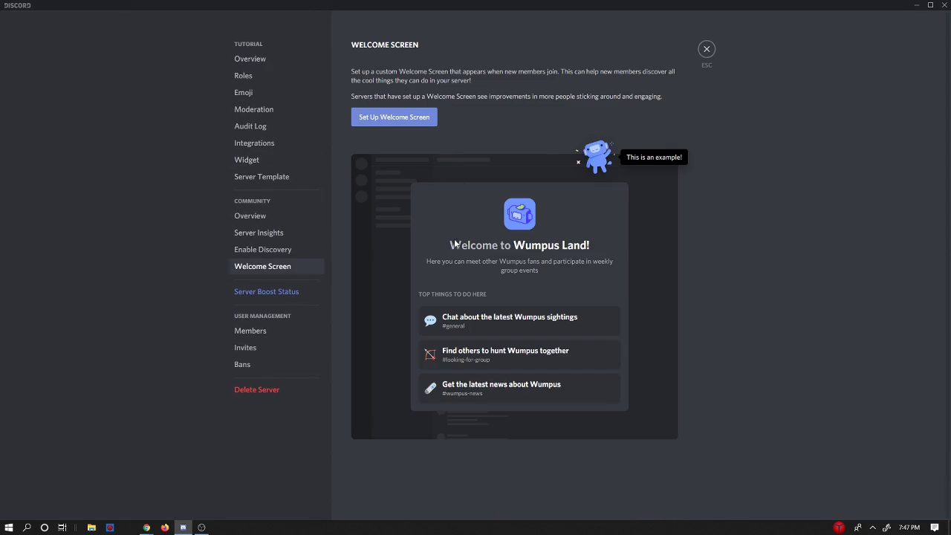
pyautogui.click(709, 48)
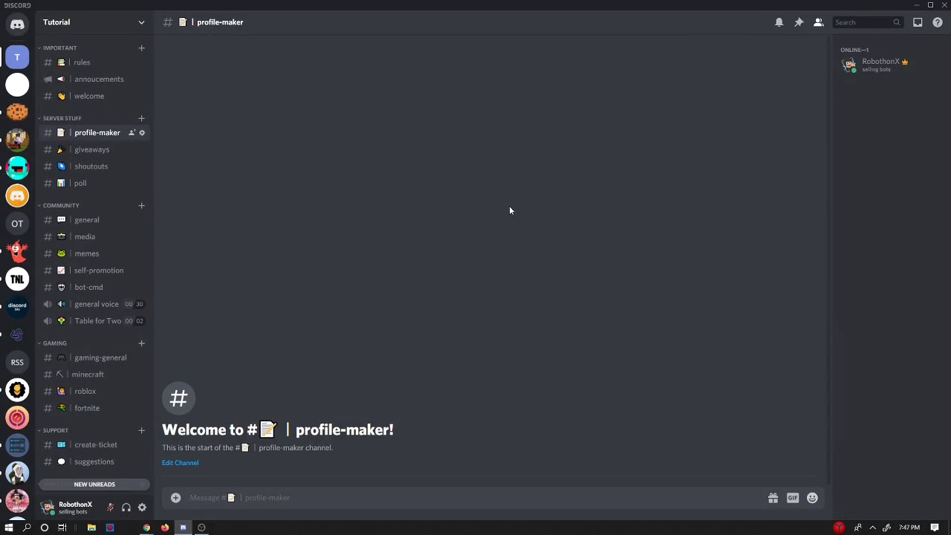
# Open general-staff and view the Community Updates sender's profile.
pyautogui.scroll(-2, 107, 315)
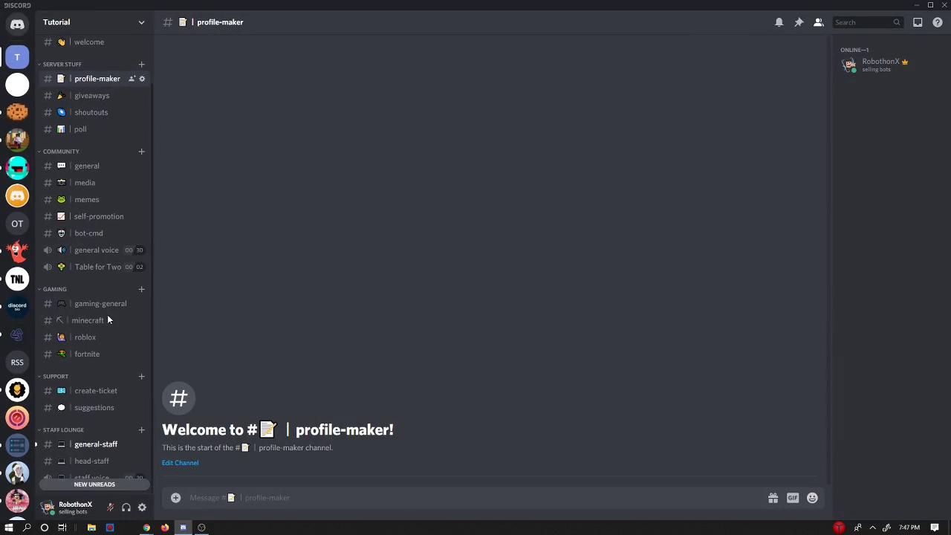
pyautogui.click(99, 444)
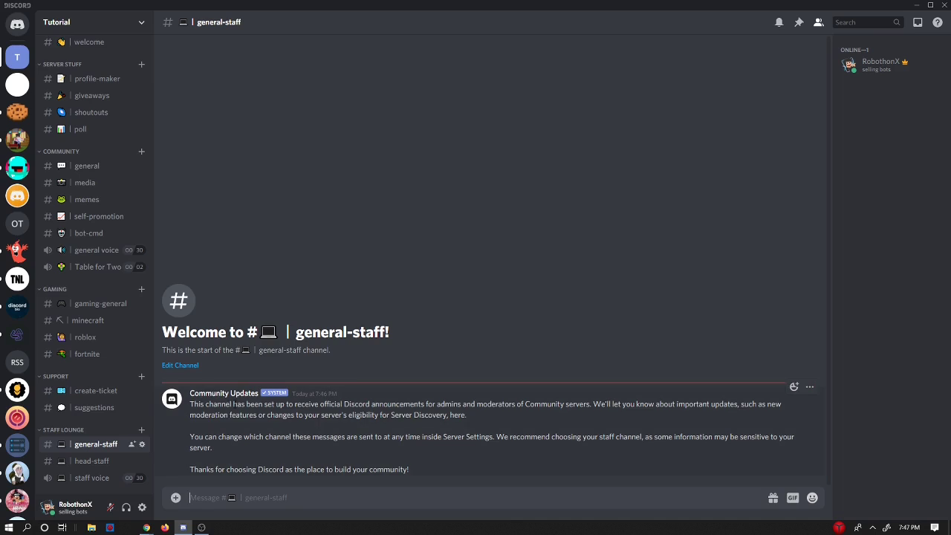
pyautogui.click(245, 395)
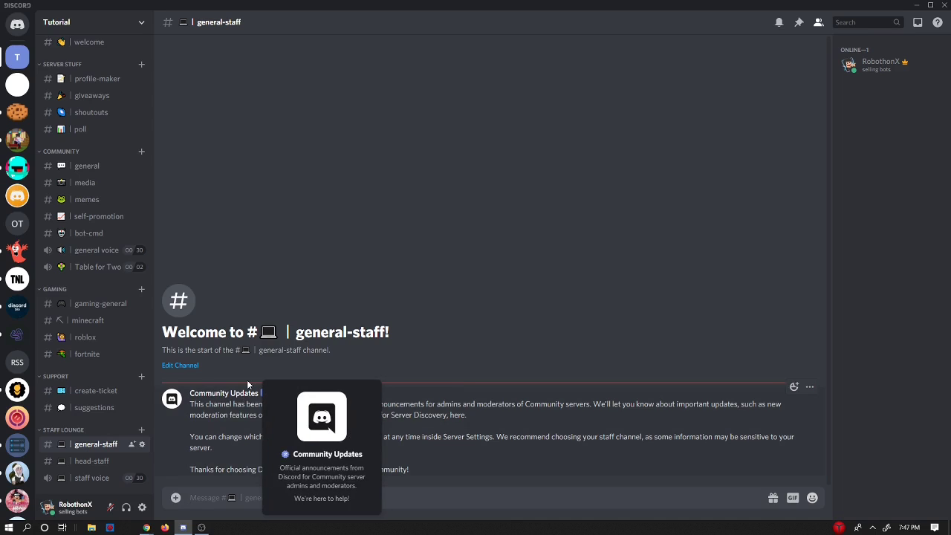
pyautogui.click(654, 408)
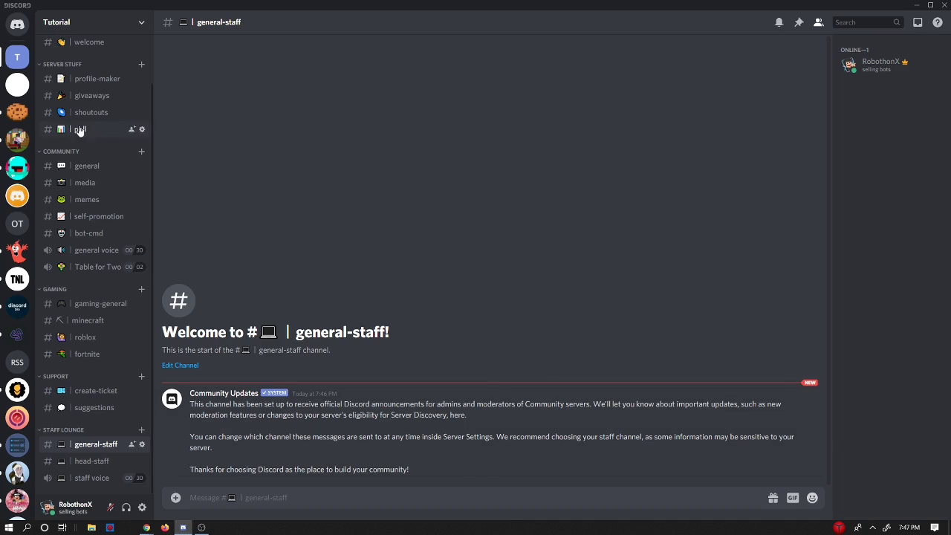
pyautogui.scroll(3, 95, 113)
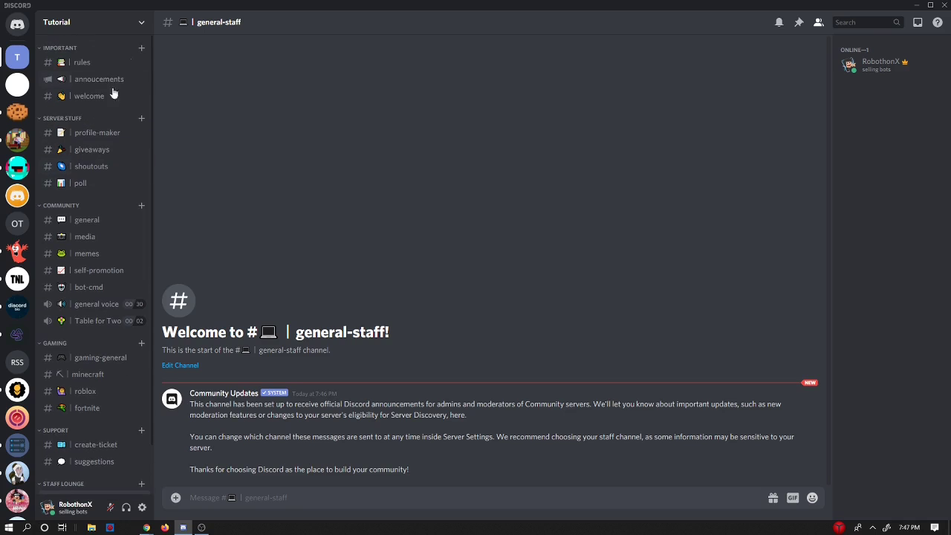
# Create an announcement channel named 'hi' under IMPORTANT.
pyautogui.click(141, 47)
pyautogui.click(448, 245)
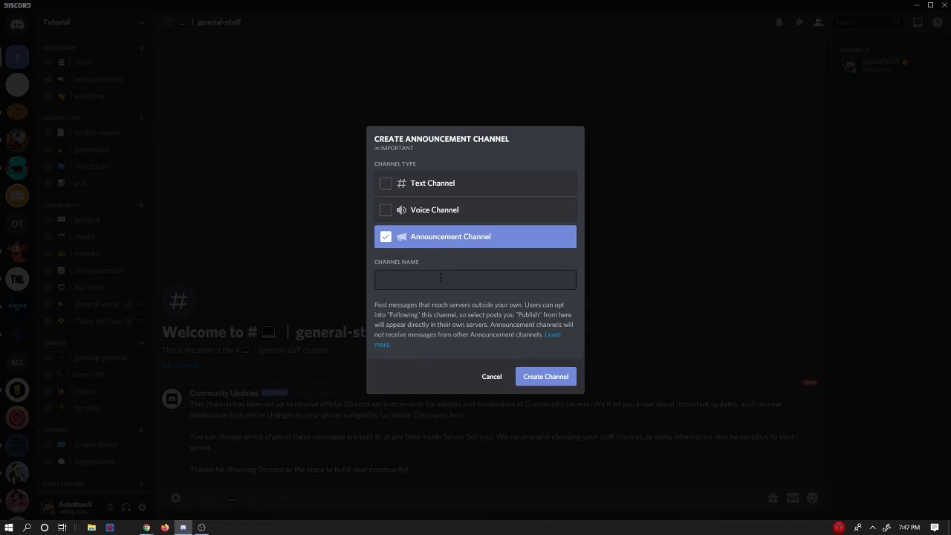
pyautogui.click(502, 280)
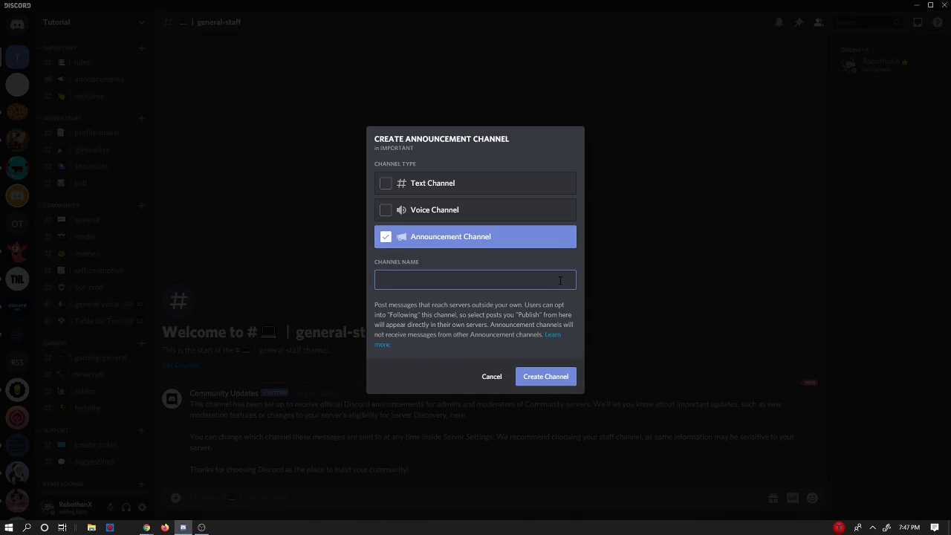
pyautogui.write('hi')
pyautogui.click(560, 375)
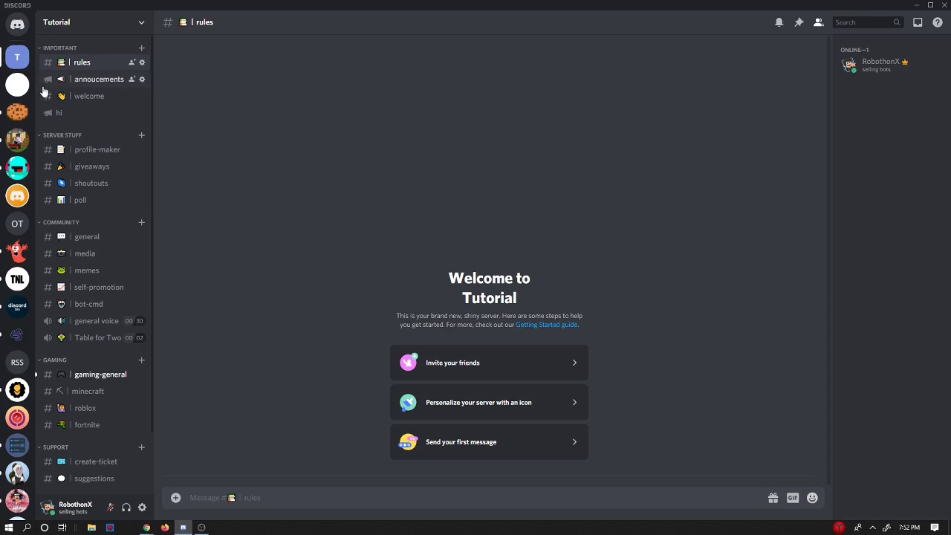
pyautogui.scroll(-3, 132, 226)
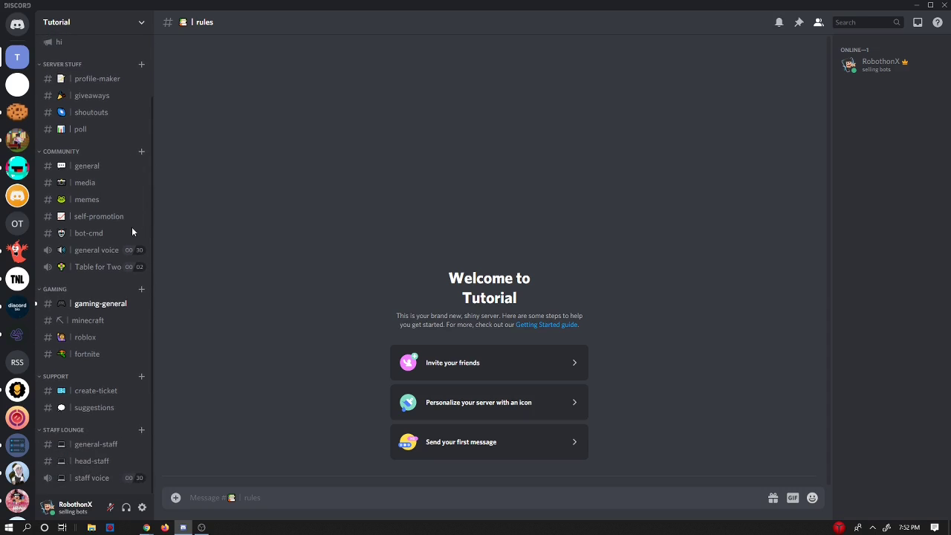
pyautogui.scroll(3, 113, 157)
pyautogui.rightClick(85, 77)
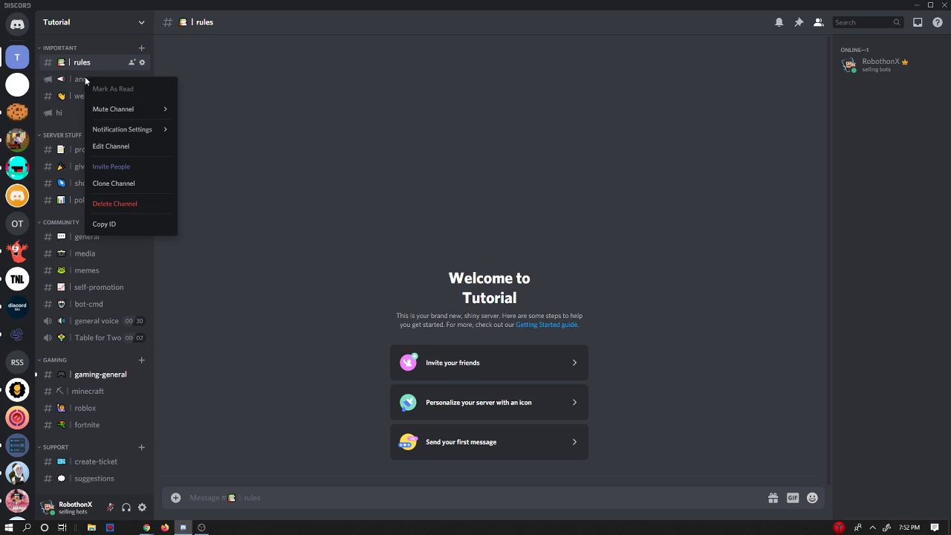
pyautogui.click(127, 157)
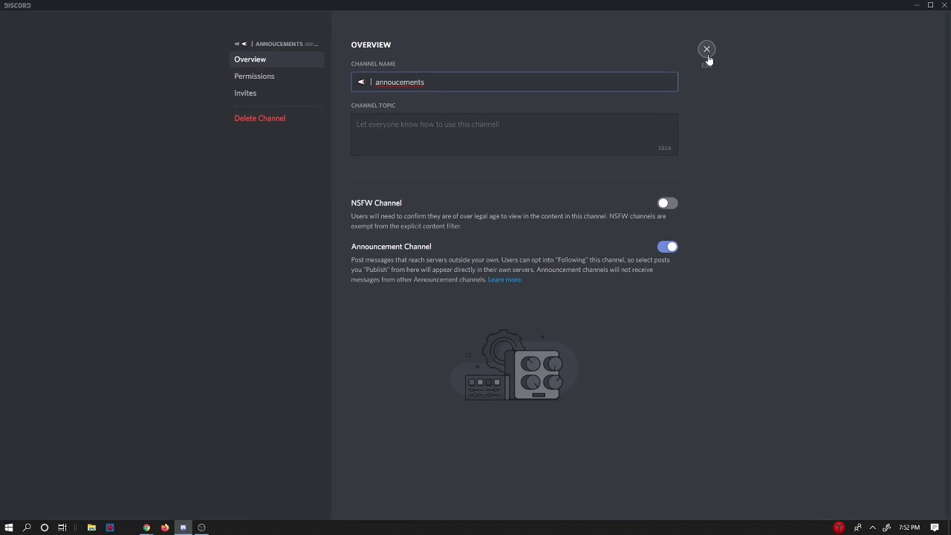
pyautogui.click(707, 50)
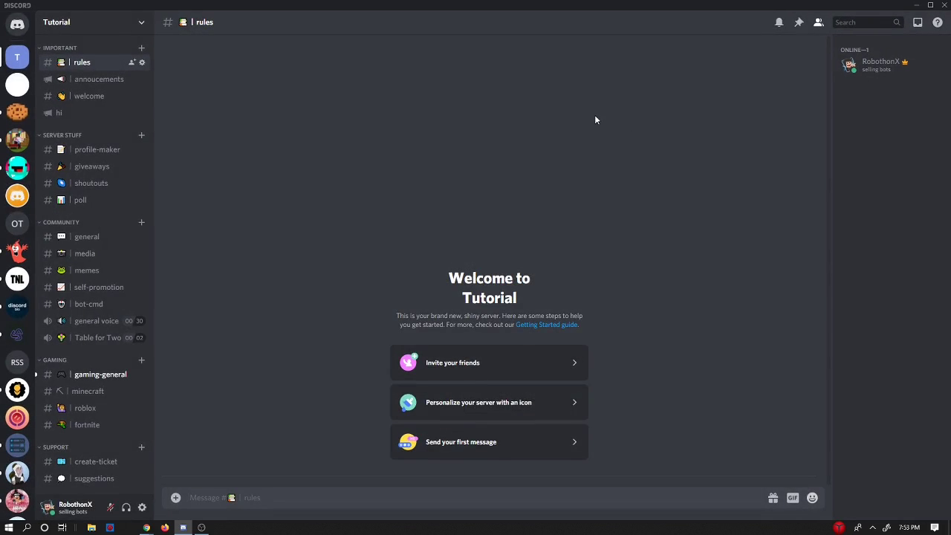